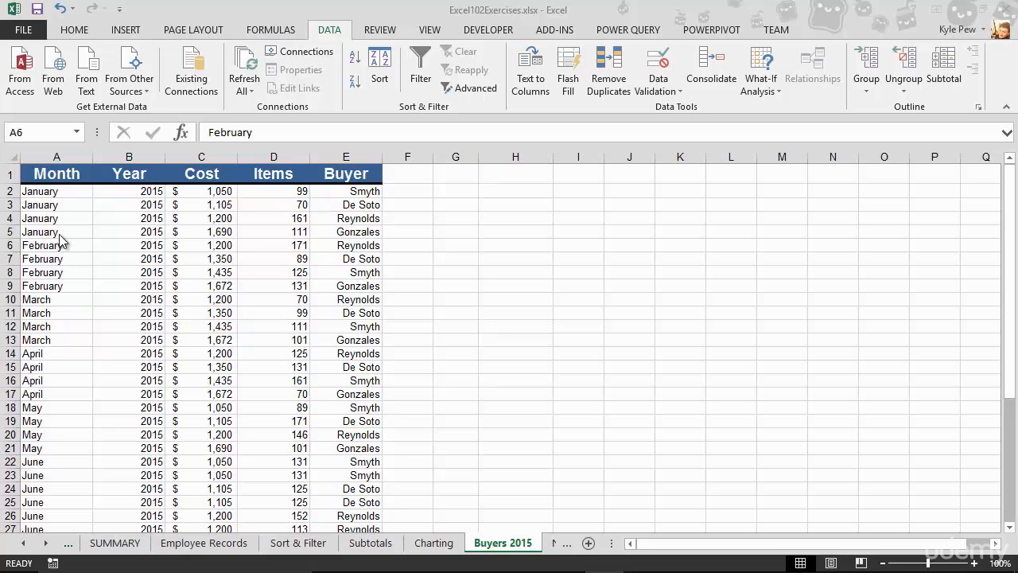
Turn on filtering for the Buyers 2015 table.
{"action": "scroll", "coordinate": [60, 239], "scroll_direction": "down", "scroll_amount": 3}
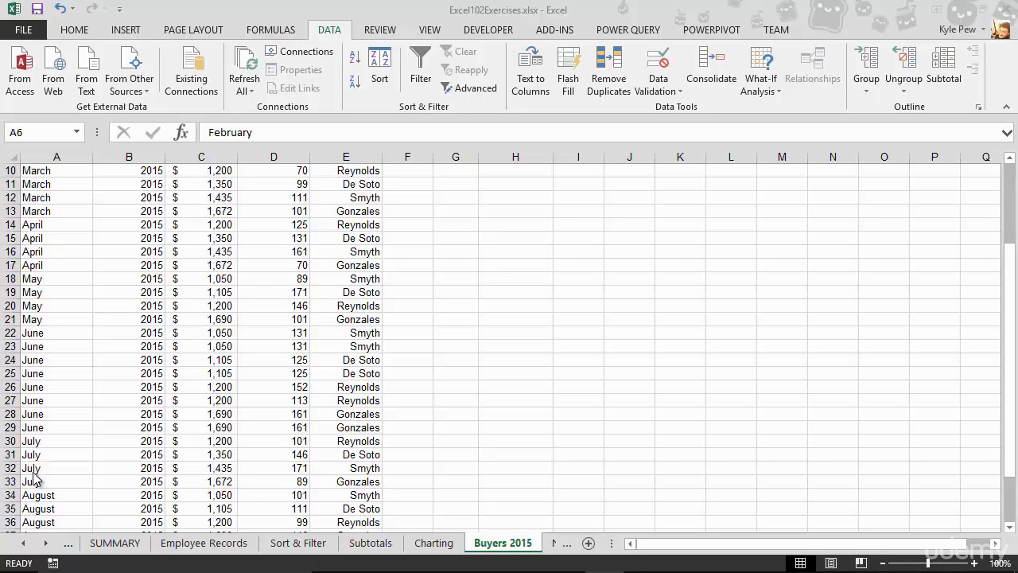
{"action": "scroll", "coordinate": [182, 331], "scroll_direction": "up", "scroll_amount": 3}
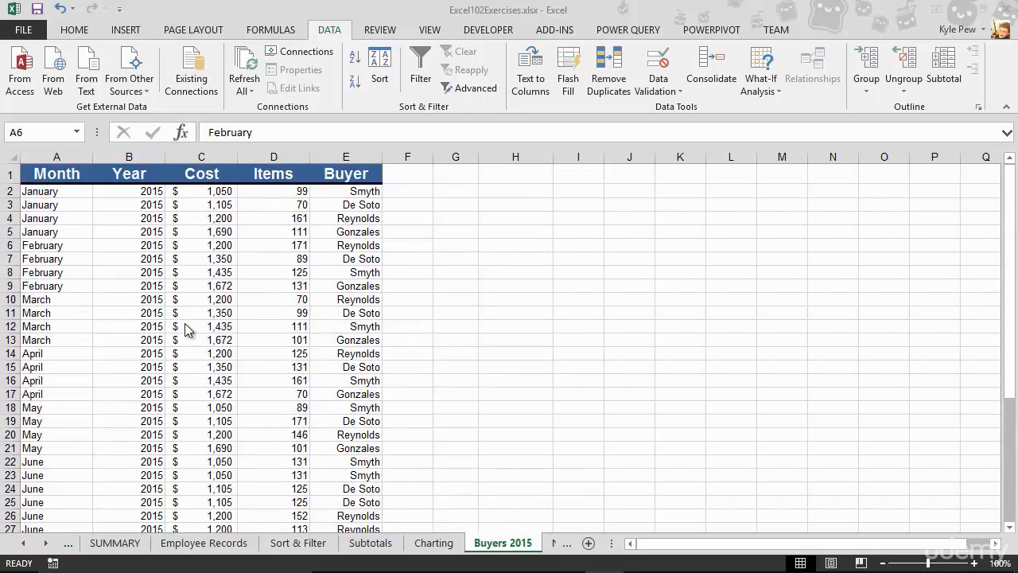
{"action": "left_click", "coordinate": [199, 261]}
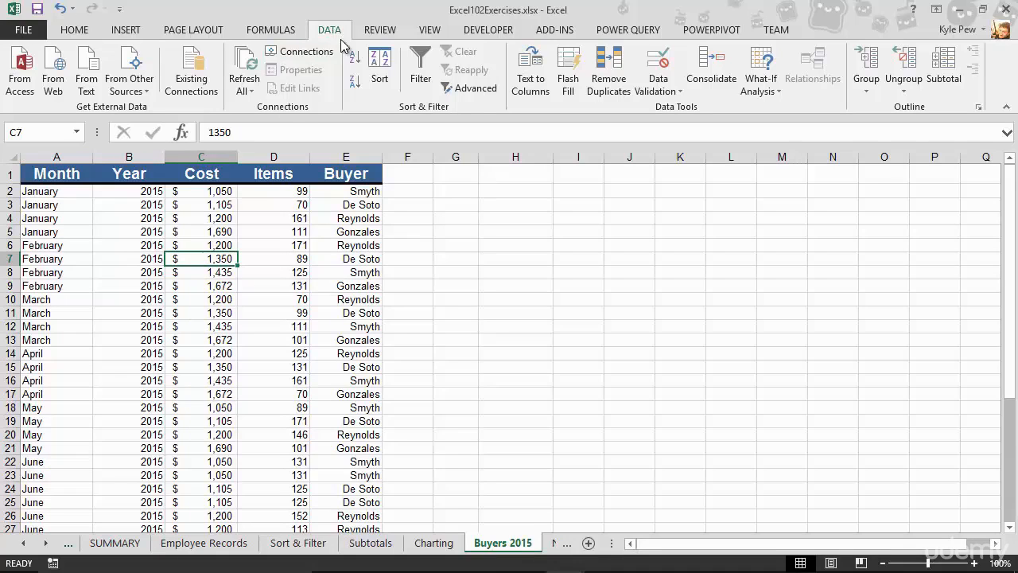
{"action": "left_click", "coordinate": [421, 79]}
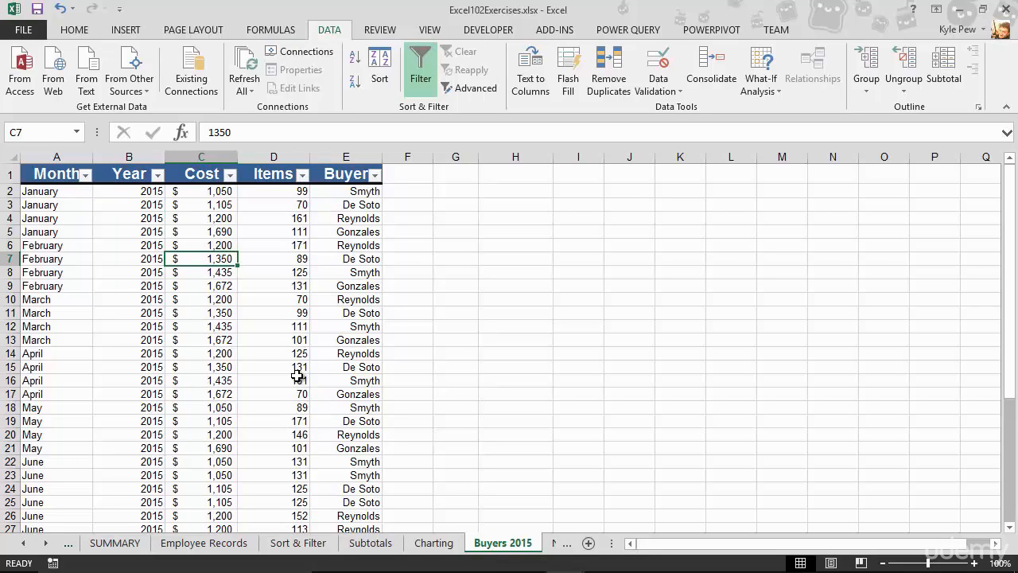
{"action": "left_click", "coordinate": [40, 176]}
{"action": "left_click_drag", "start_coordinate": [40, 175], "coordinate": [359, 172]}
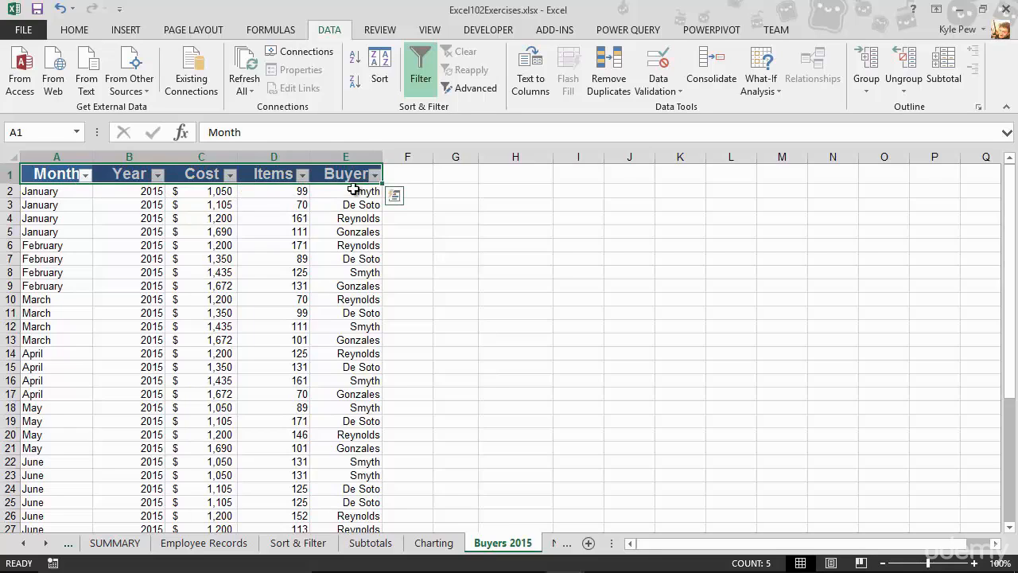
{"action": "left_click", "coordinate": [249, 230]}
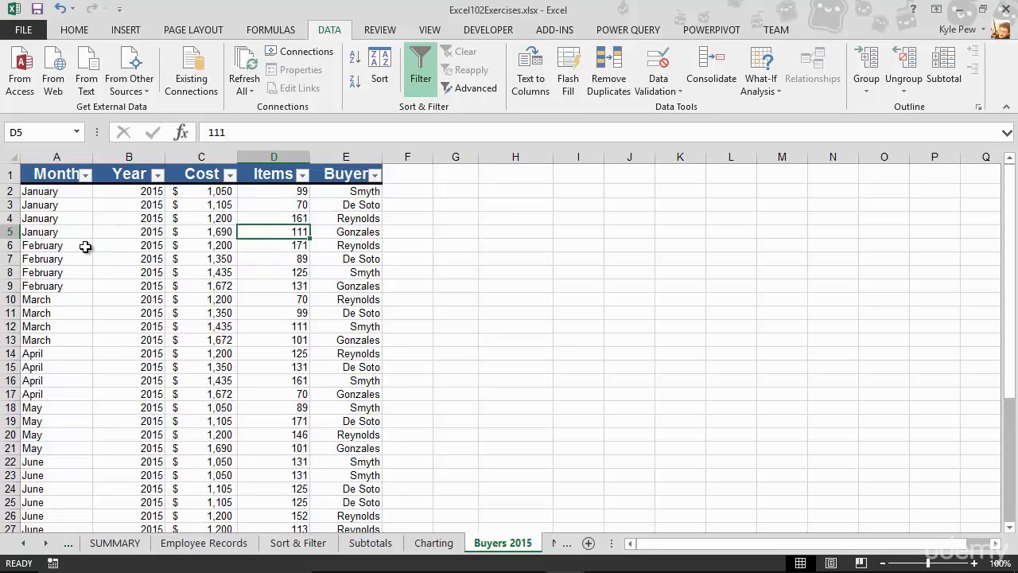
Filter the Month column to show only July.
{"action": "left_click", "coordinate": [86, 175]}
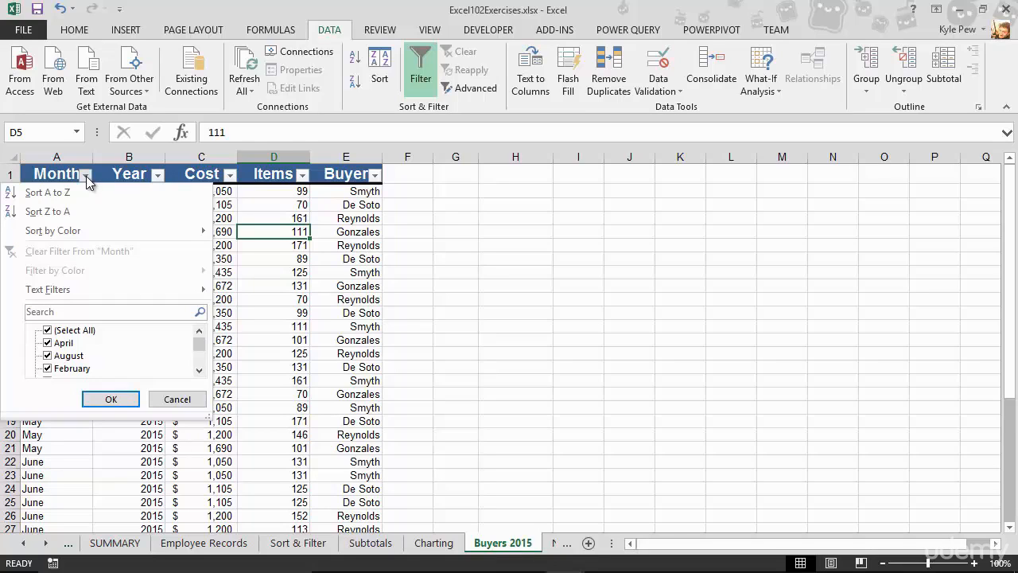
{"action": "mouse_move", "coordinate": [65, 299]}
{"action": "left_click_drag", "start_coordinate": [205, 427], "coordinate": [229, 522]}
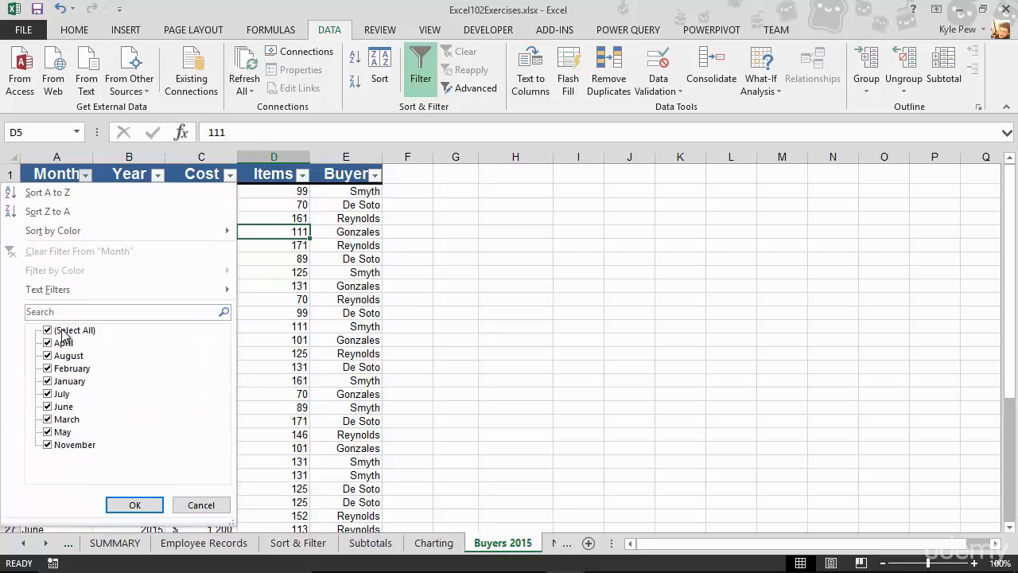
{"action": "left_click", "coordinate": [48, 331]}
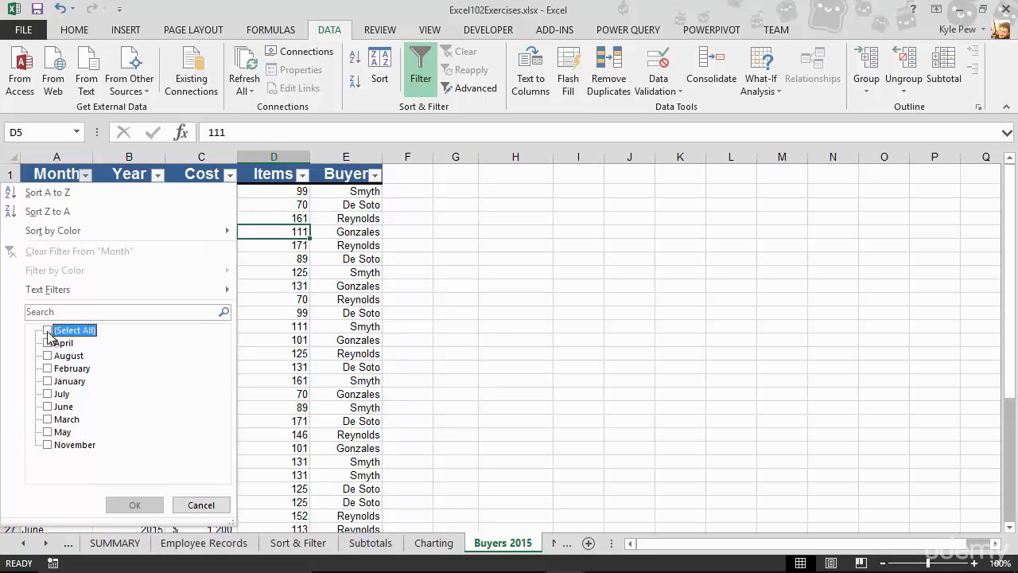
{"action": "left_click", "coordinate": [48, 393]}
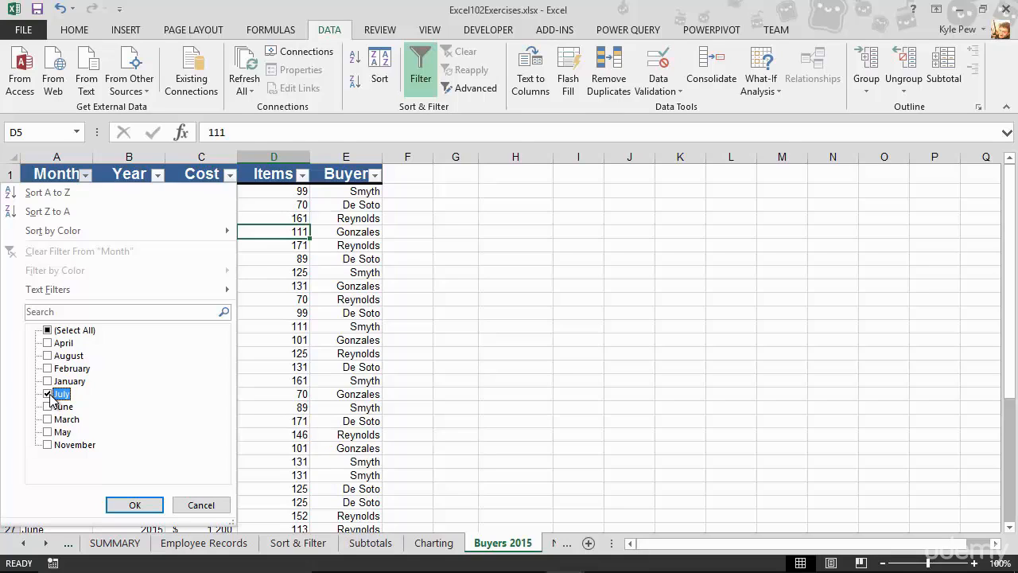
{"action": "left_click", "coordinate": [135, 505]}
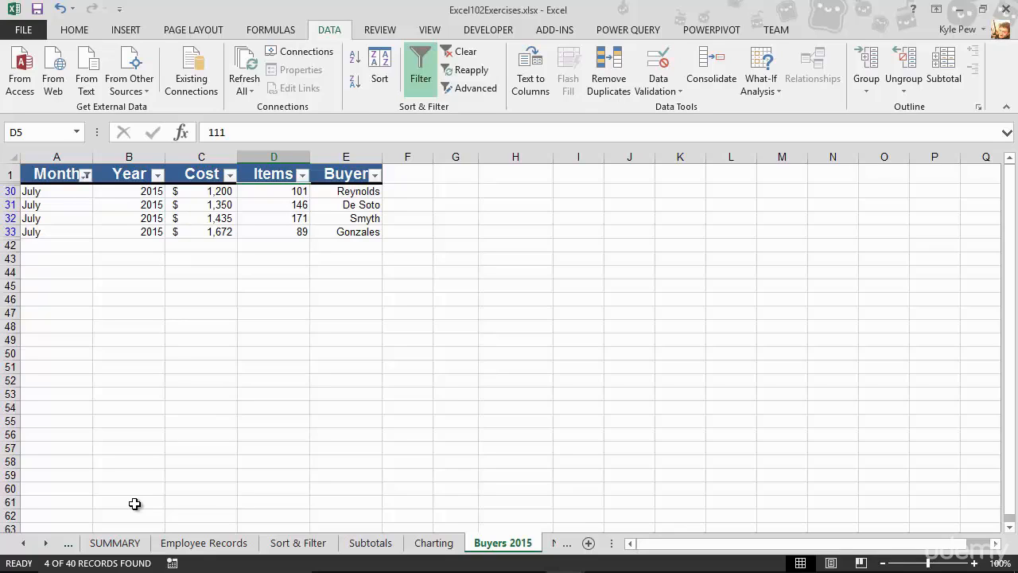
Add August to the Month filter alongside July.
{"action": "left_click", "coordinate": [85, 174]}
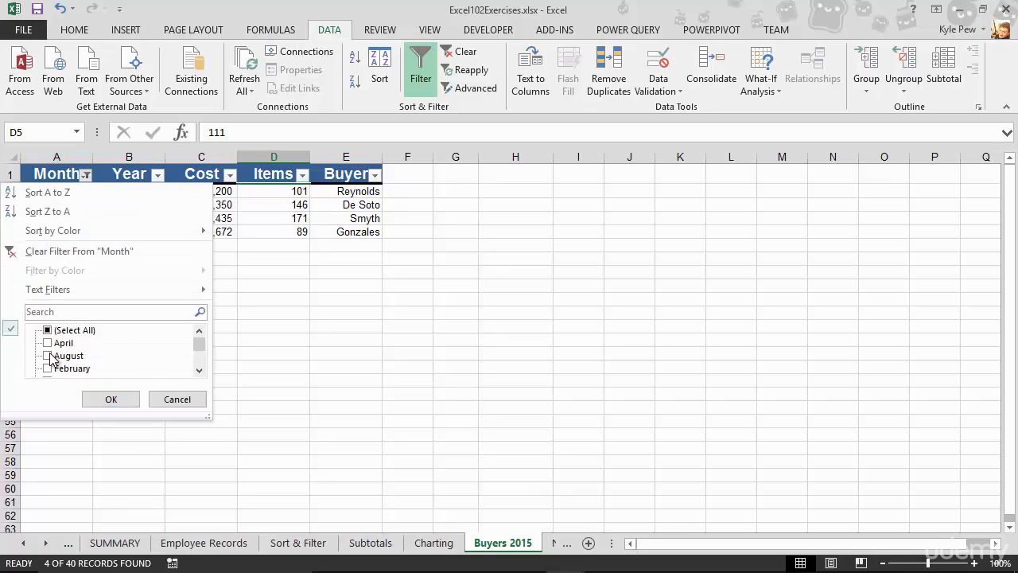
{"action": "left_click", "coordinate": [175, 399]}
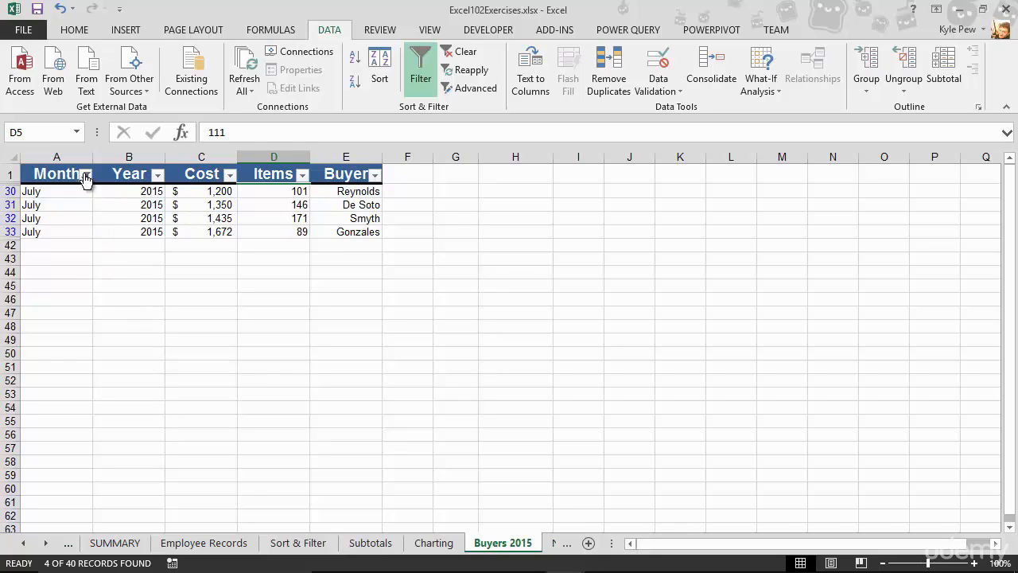
{"action": "mouse_move", "coordinate": [87, 181]}
{"action": "left_click", "coordinate": [87, 176]}
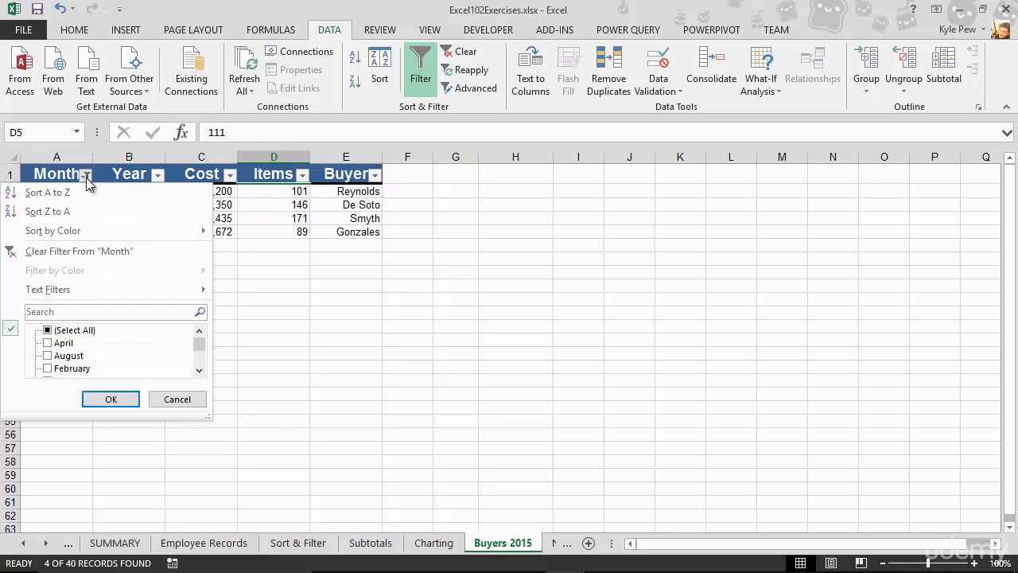
{"action": "scroll", "coordinate": [77, 367], "scroll_direction": "down", "scroll_amount": 1}
{"action": "scroll", "coordinate": [59, 354], "scroll_direction": "up", "scroll_amount": 1}
{"action": "left_click", "coordinate": [57, 355]}
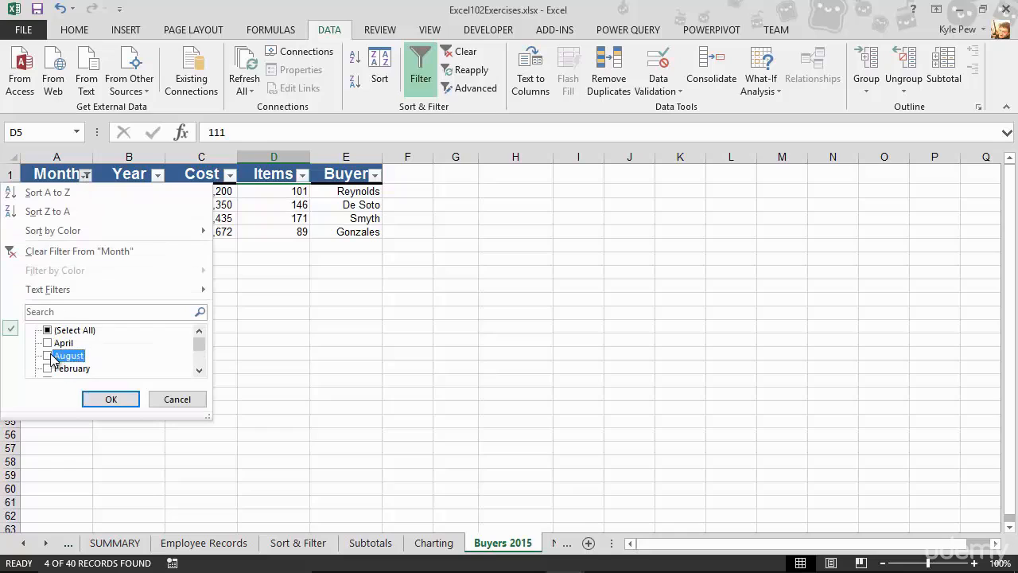
{"action": "left_click", "coordinate": [109, 398]}
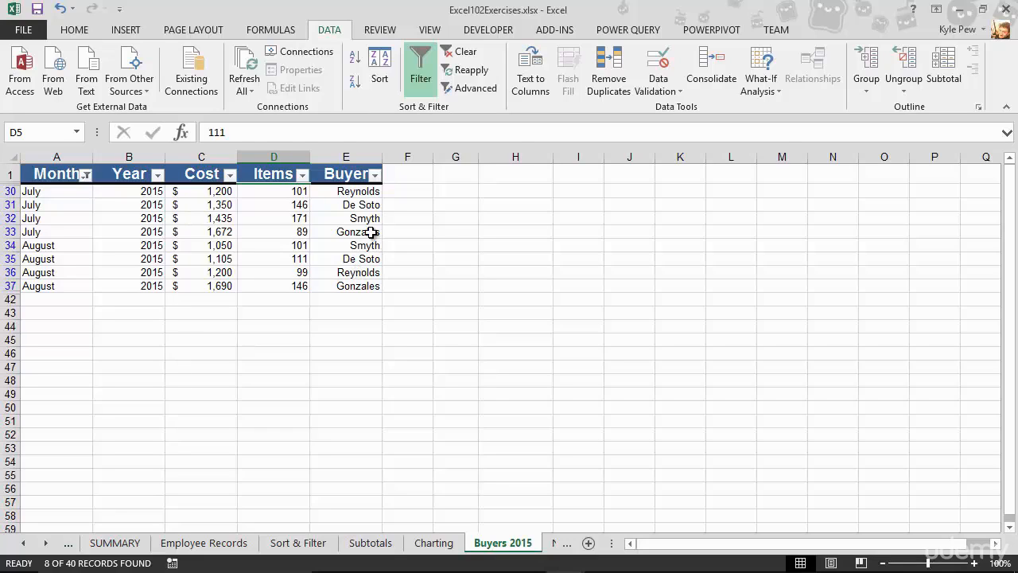
Filter the Buyer column to show only Gonzales and Smyth.
{"action": "left_click", "coordinate": [375, 175]}
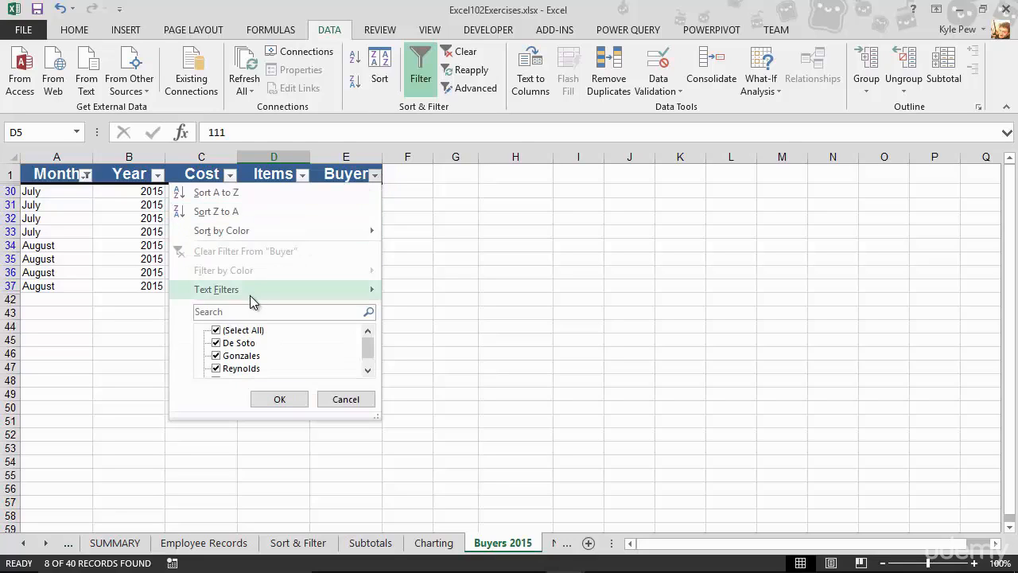
{"action": "left_click", "coordinate": [218, 330]}
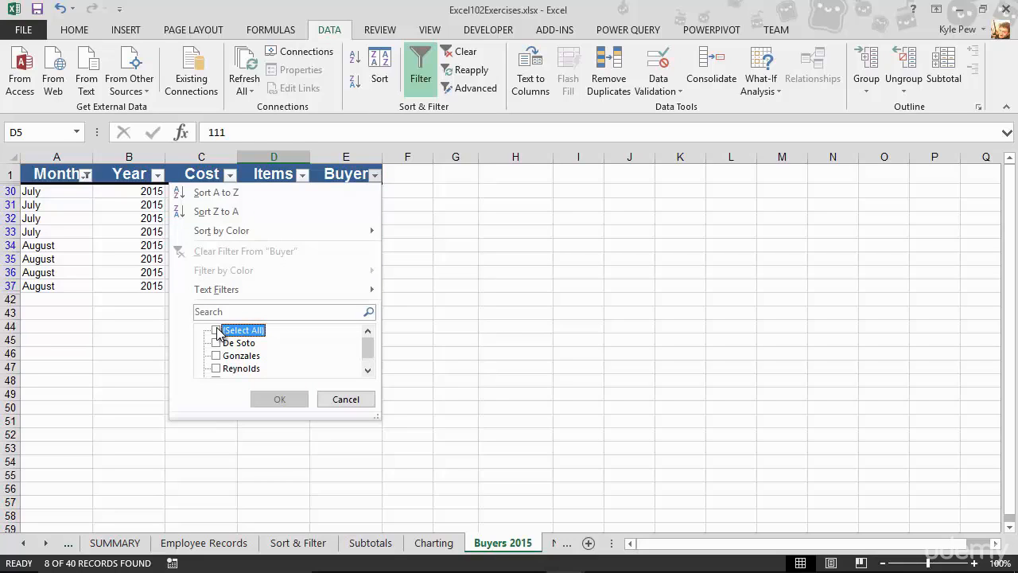
{"action": "left_click", "coordinate": [216, 356]}
{"action": "scroll", "coordinate": [221, 360], "scroll_direction": "down", "scroll_amount": 1}
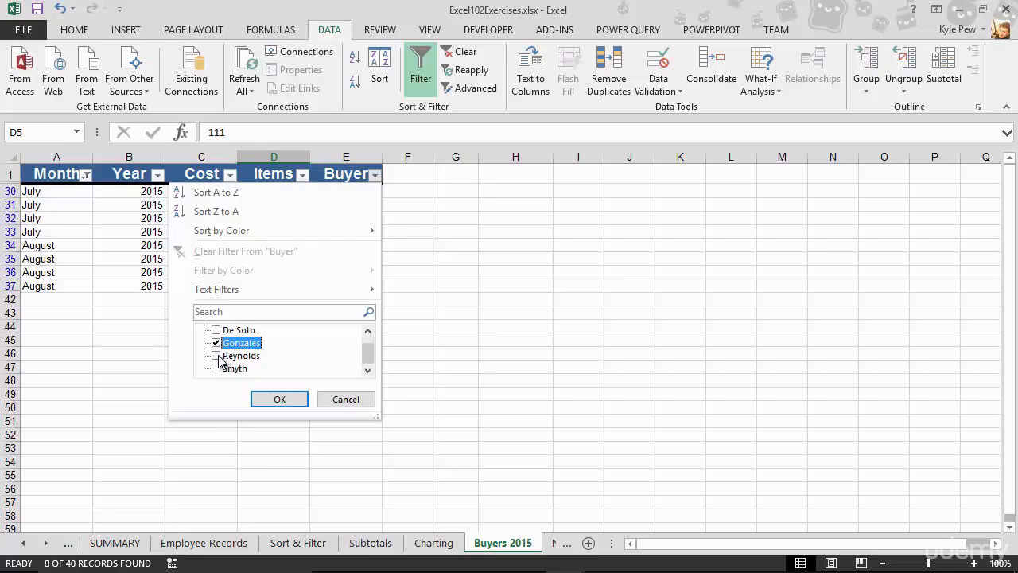
{"action": "left_click", "coordinate": [216, 368]}
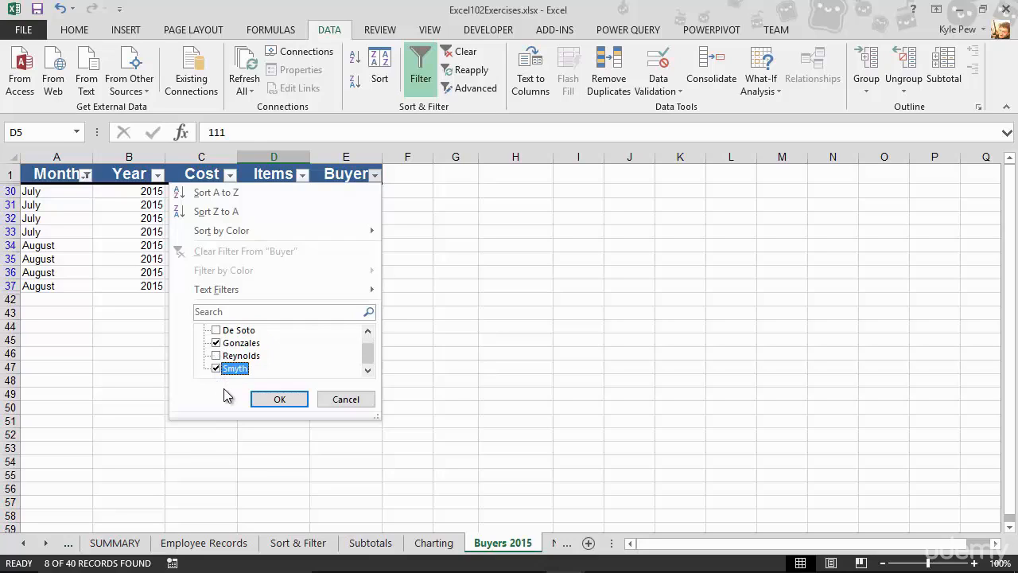
{"action": "left_click", "coordinate": [277, 400]}
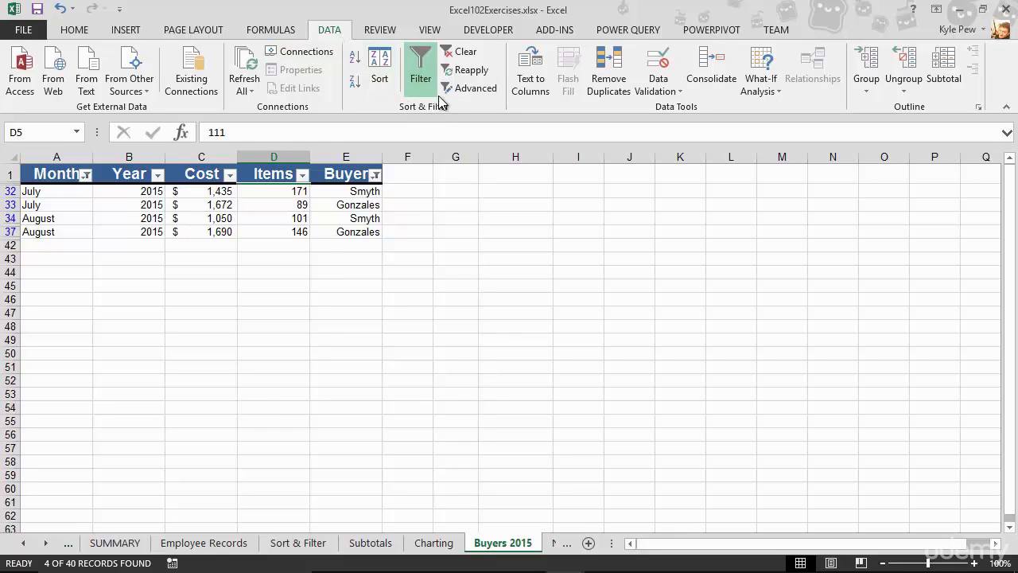
Clear all filters from the Buyers 2015 table.
{"action": "left_click", "coordinate": [465, 51]}
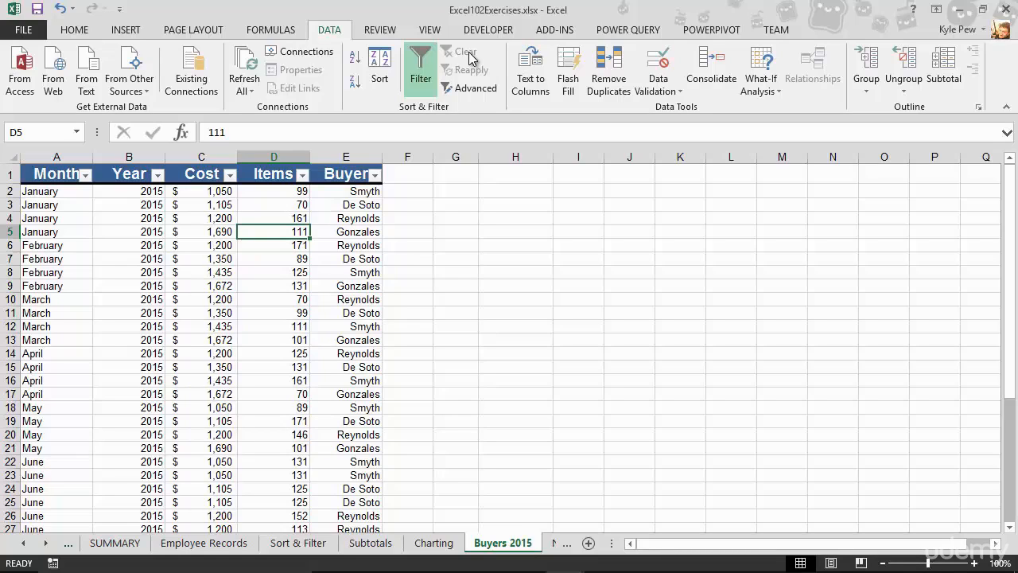
Turn on filtering for the table on the Employee Records sheet.
{"action": "left_click", "coordinate": [216, 543]}
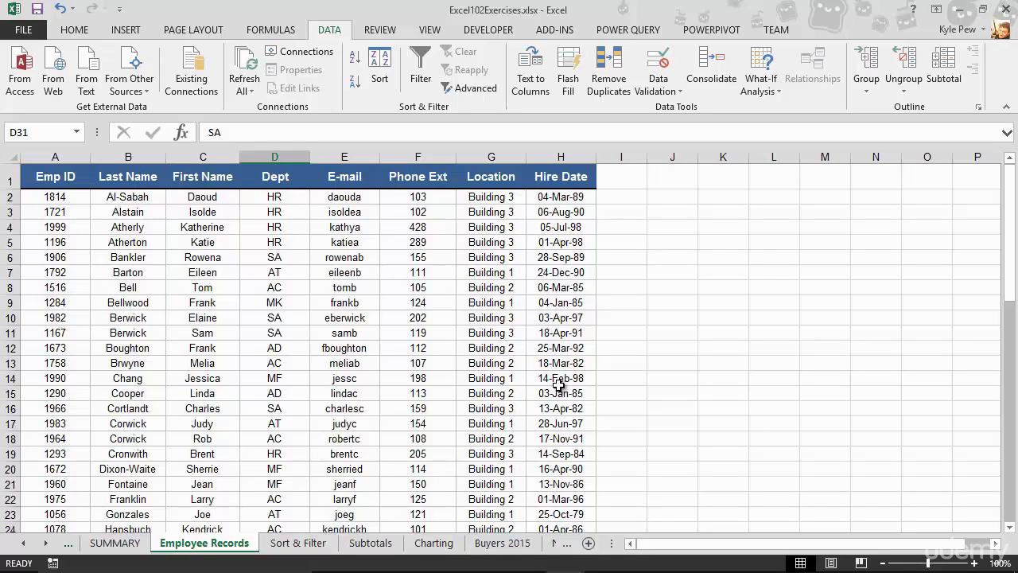
{"action": "left_click", "coordinate": [309, 350]}
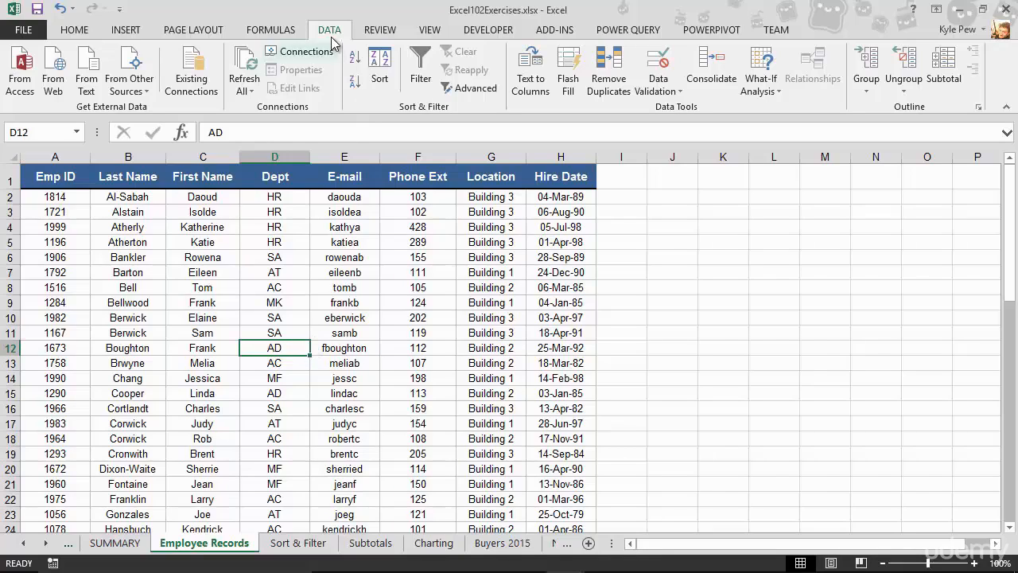
{"action": "left_click", "coordinate": [420, 83]}
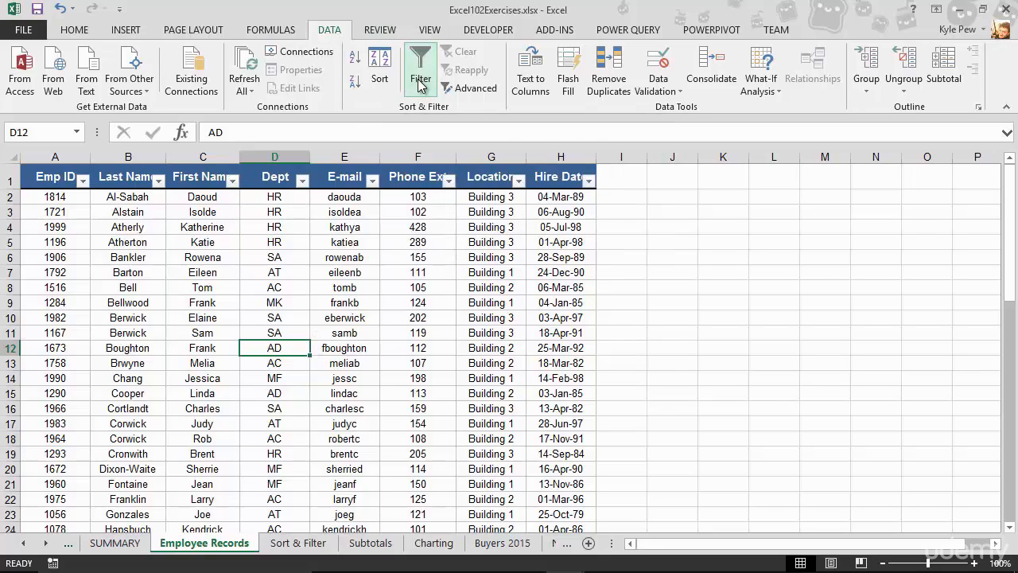
Open the Dept column's filter list and enlarge it to show all departments.
{"action": "left_click", "coordinate": [302, 181]}
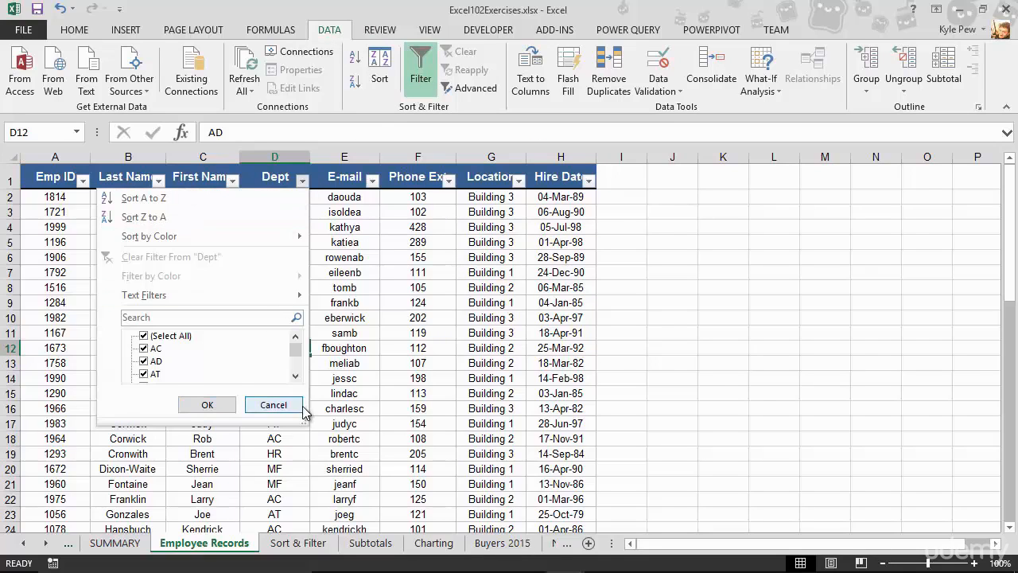
{"action": "left_click_drag", "start_coordinate": [304, 423], "coordinate": [326, 509]}
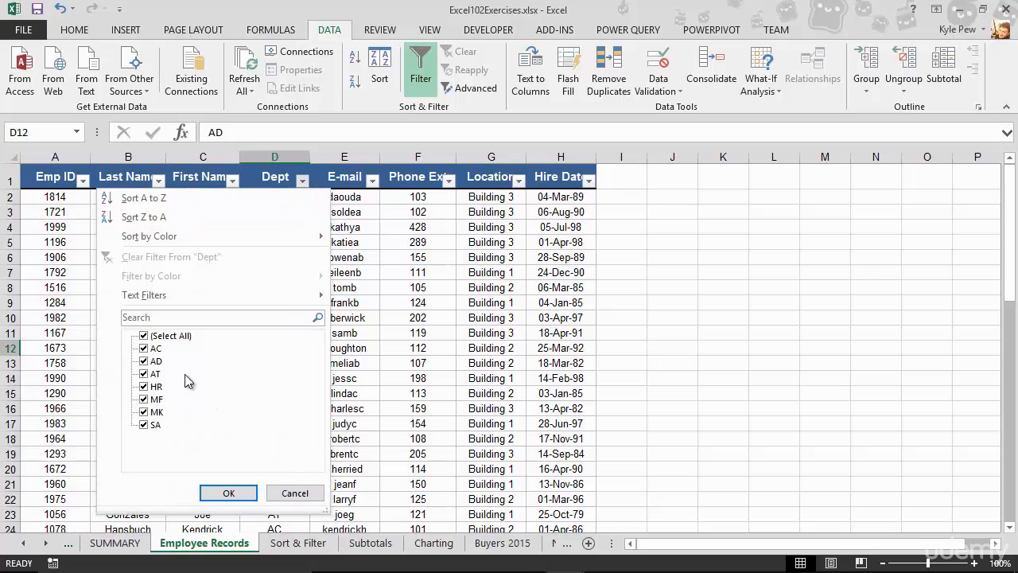